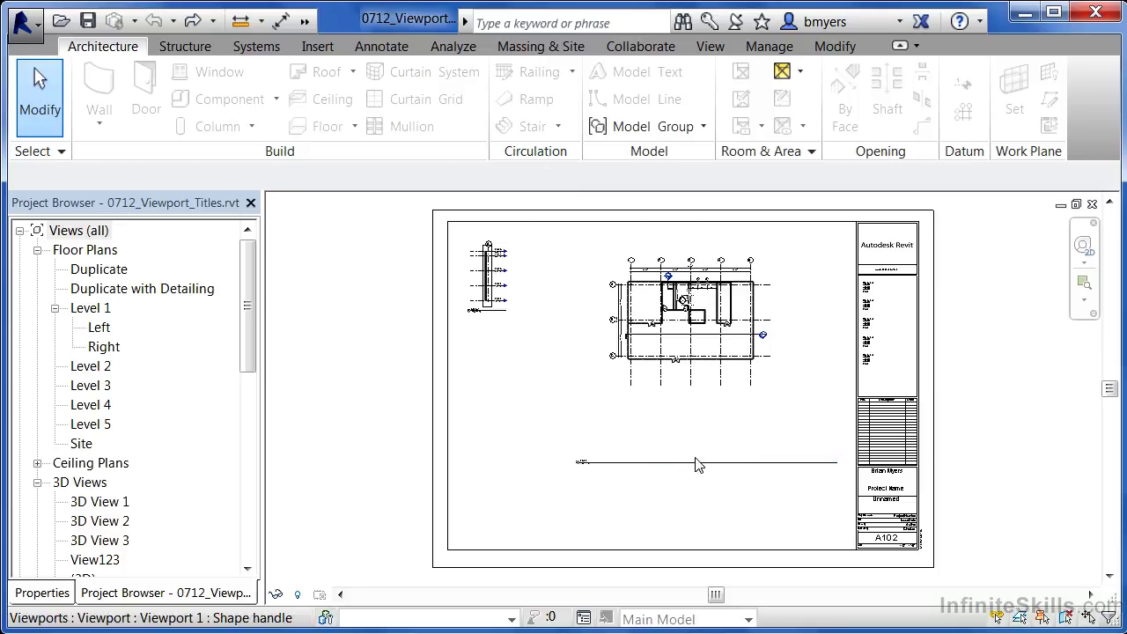
- Move the floor plan's view title up to just below the plan on sheet A102
{"action": "left_click", "coordinate": [627, 464]}
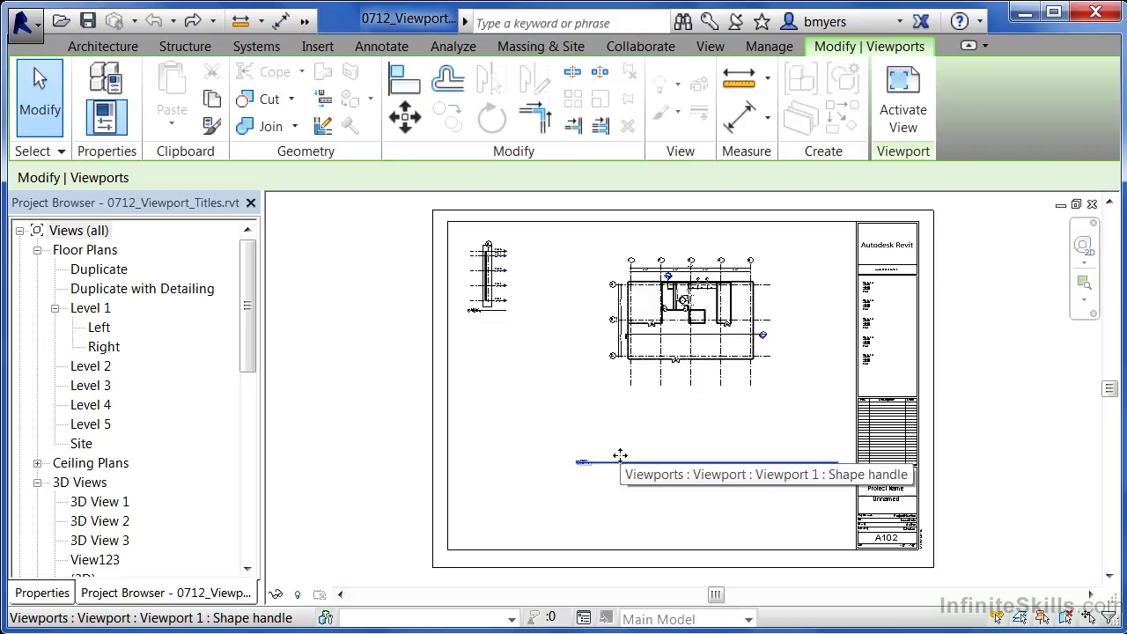
{"action": "left_click_drag", "start_coordinate": [612, 466], "coordinate": [647, 404]}
{"action": "left_click", "coordinate": [649, 433]}
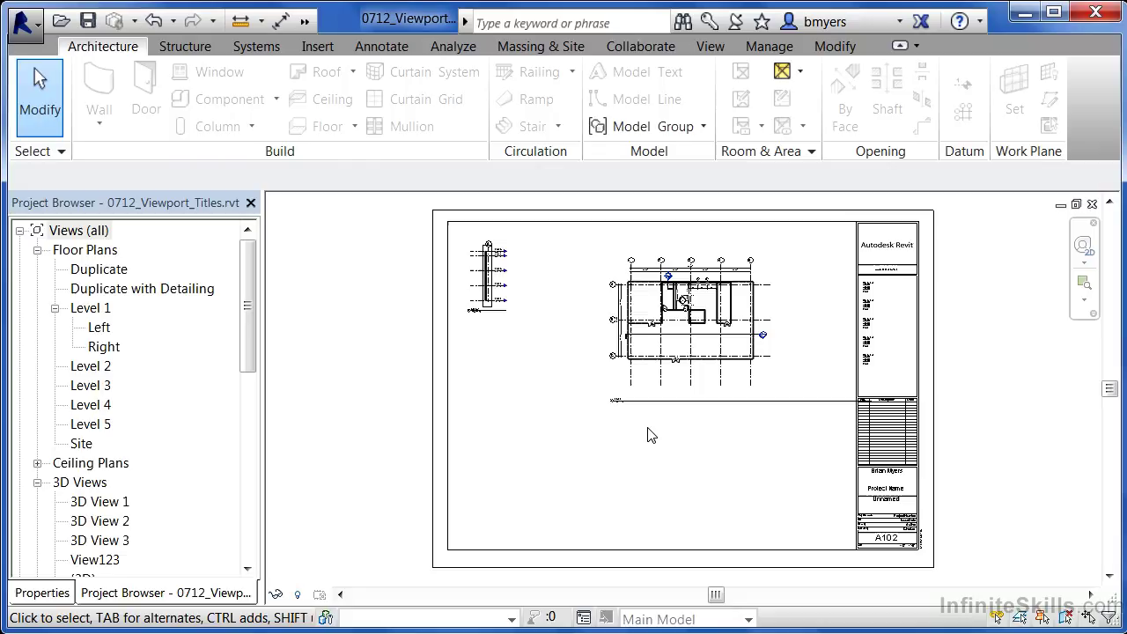
- Shorten the floor plan's title line so it ends near the viewport's right edge, clear of the title block
{"action": "scroll", "coordinate": [780, 273], "scroll_direction": "up", "scroll_amount": 4}
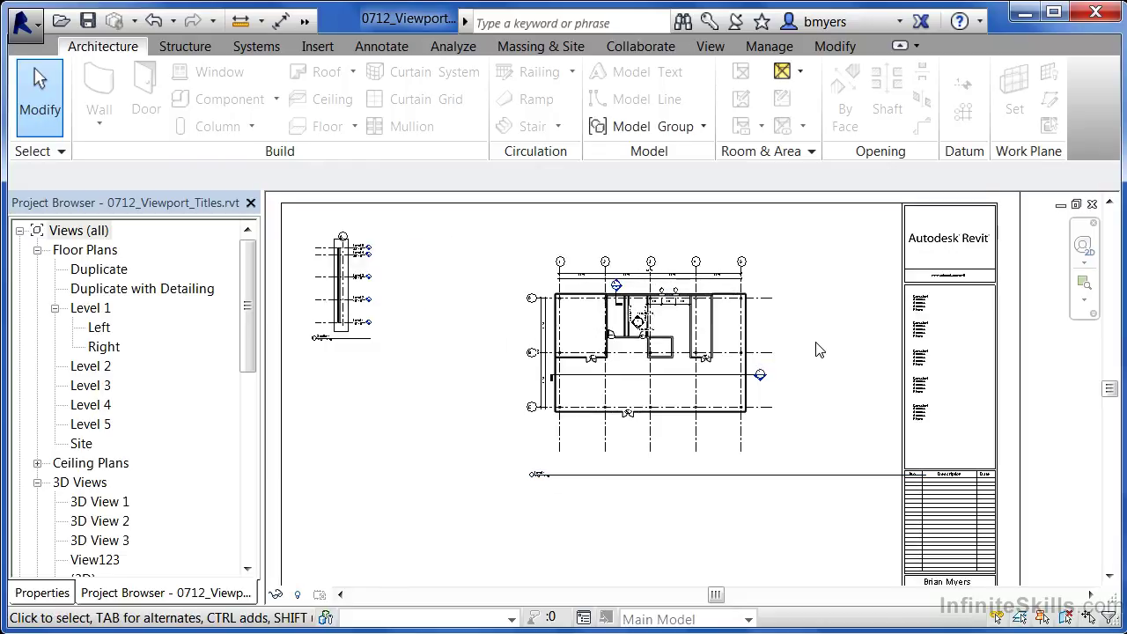
{"action": "scroll", "coordinate": [829, 377], "scroll_direction": "up", "scroll_amount": 1}
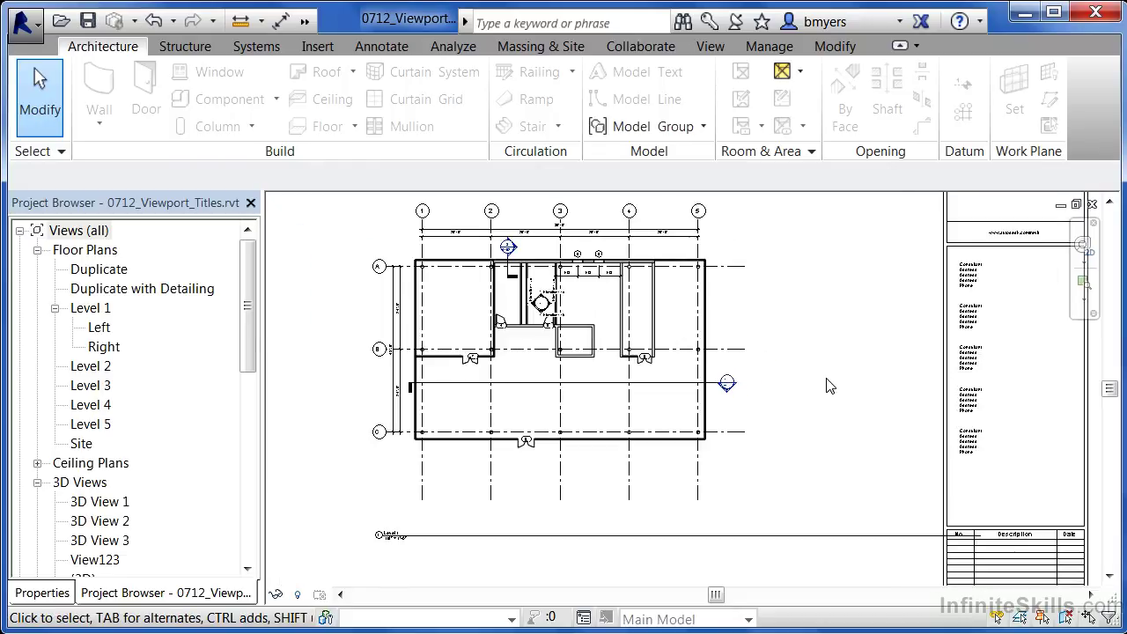
{"action": "mouse_move", "coordinate": [828, 385]}
{"action": "middle_mouse_down"}
{"action": "mouse_move", "coordinate": [833, 405]}
{"action": "mouse_move", "coordinate": [818, 397]}
{"action": "middle_mouse_up"}
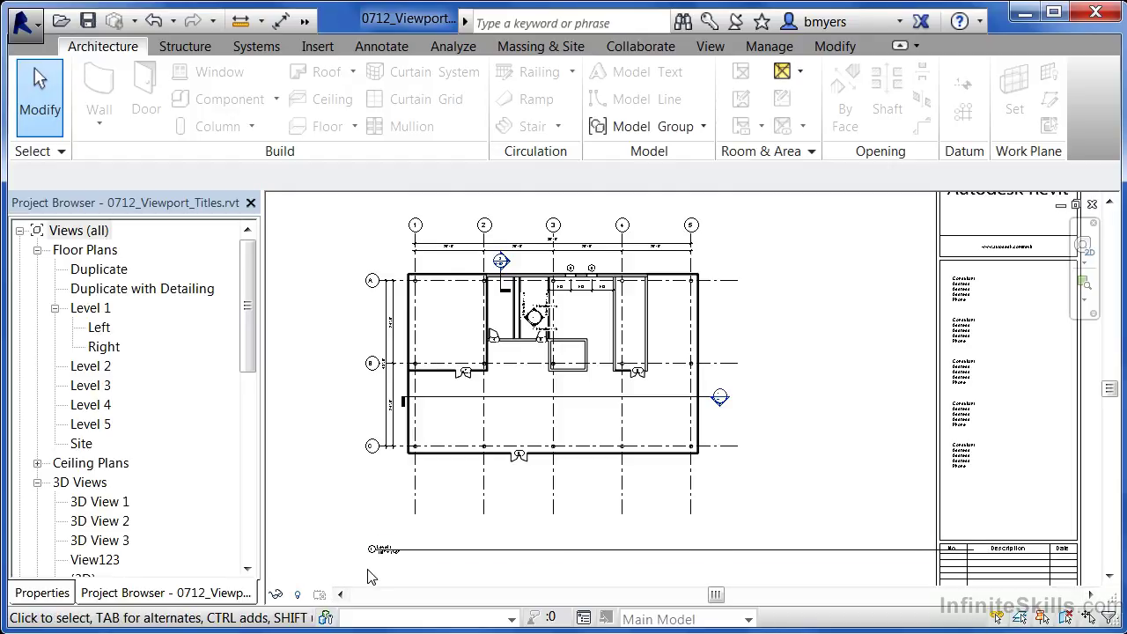
{"action": "left_click", "coordinate": [454, 559]}
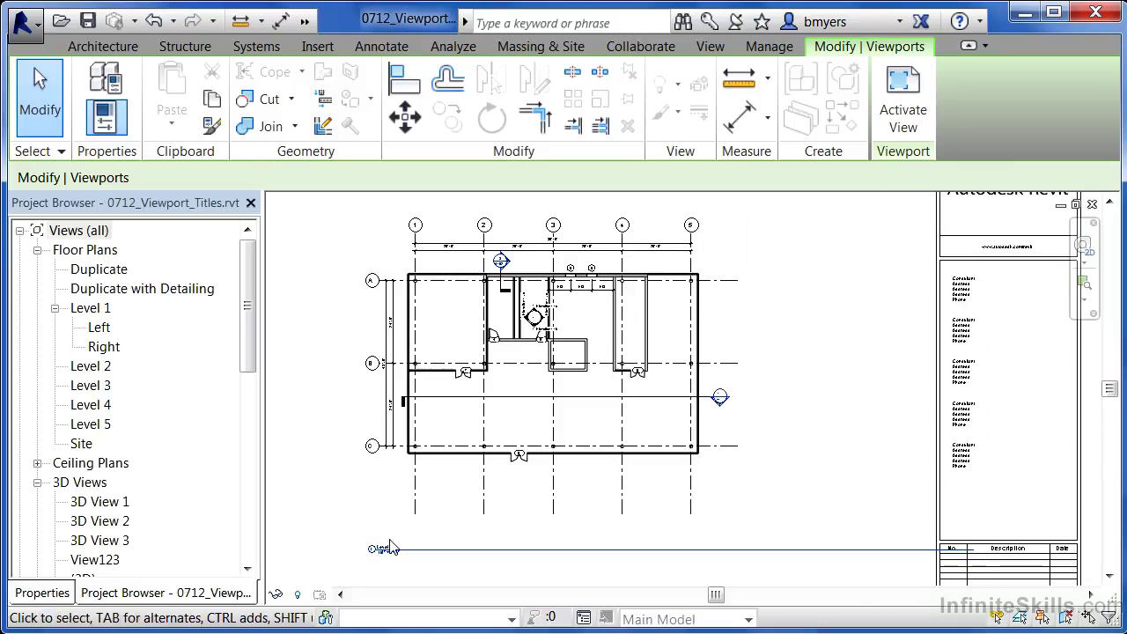
{"action": "left_click", "coordinate": [456, 576]}
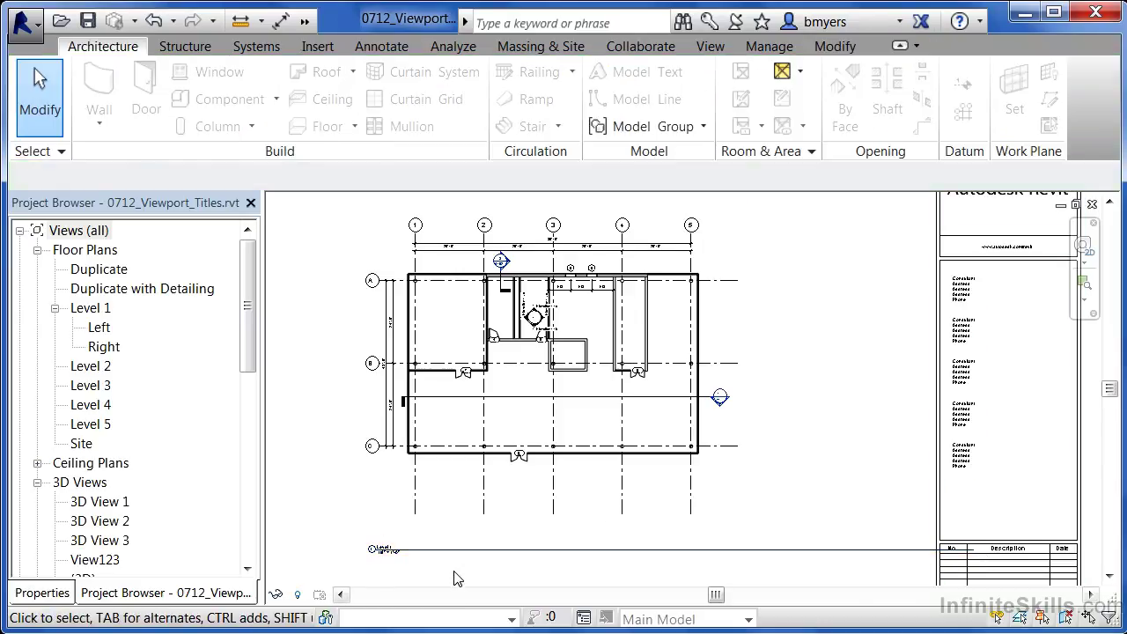
{"action": "left_click", "coordinate": [519, 396]}
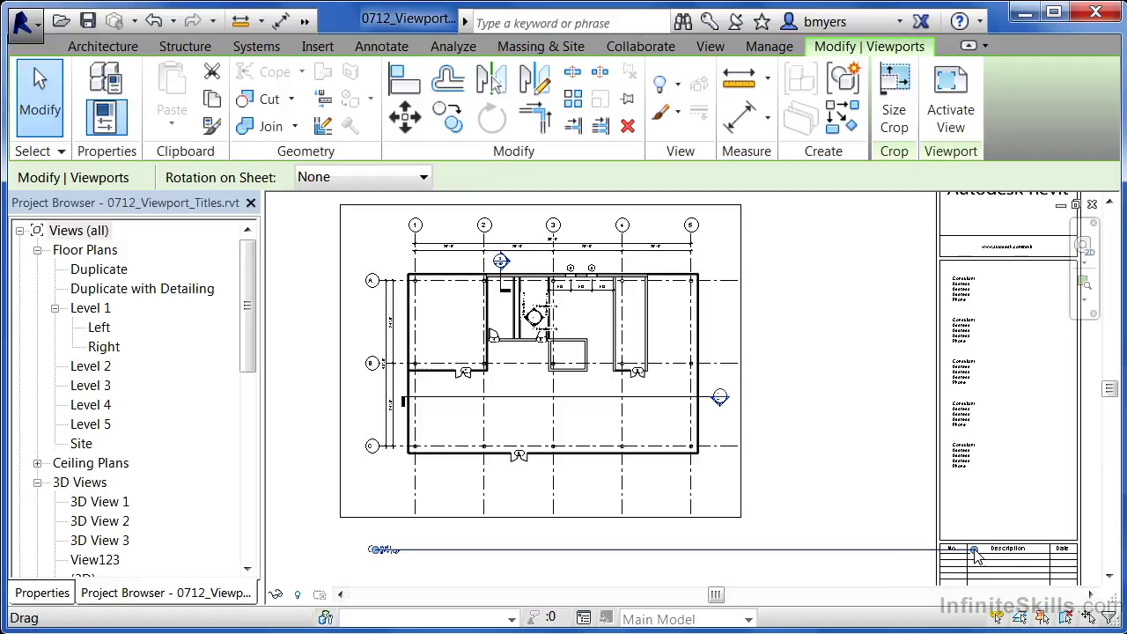
{"action": "left_click_drag", "start_coordinate": [974, 553], "coordinate": [737, 551]}
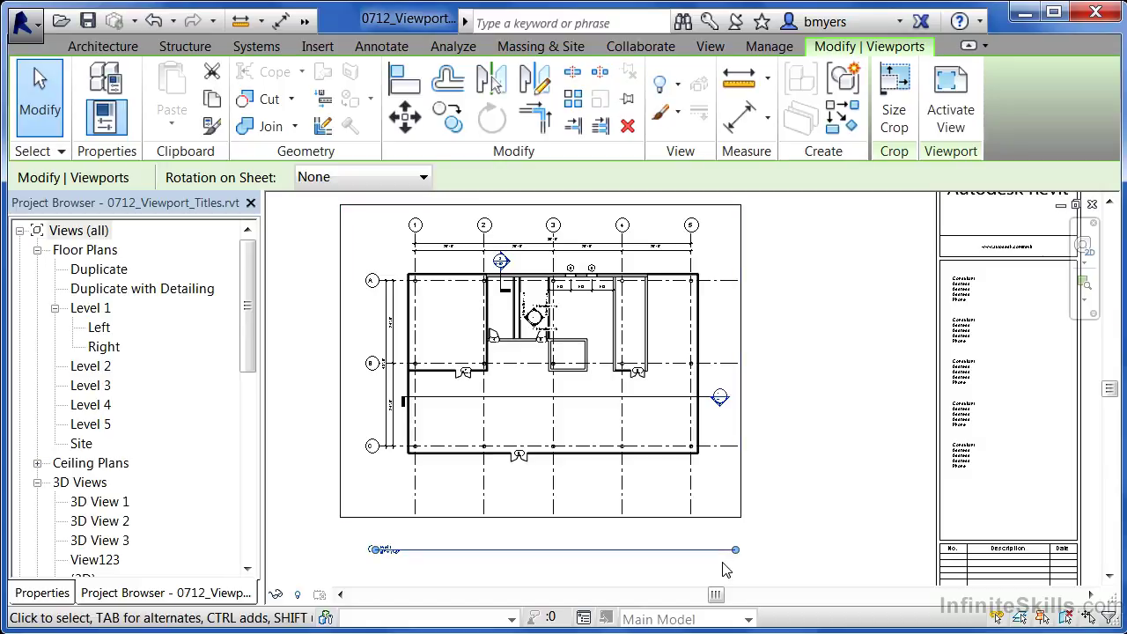
{"action": "left_click", "coordinate": [785, 551]}
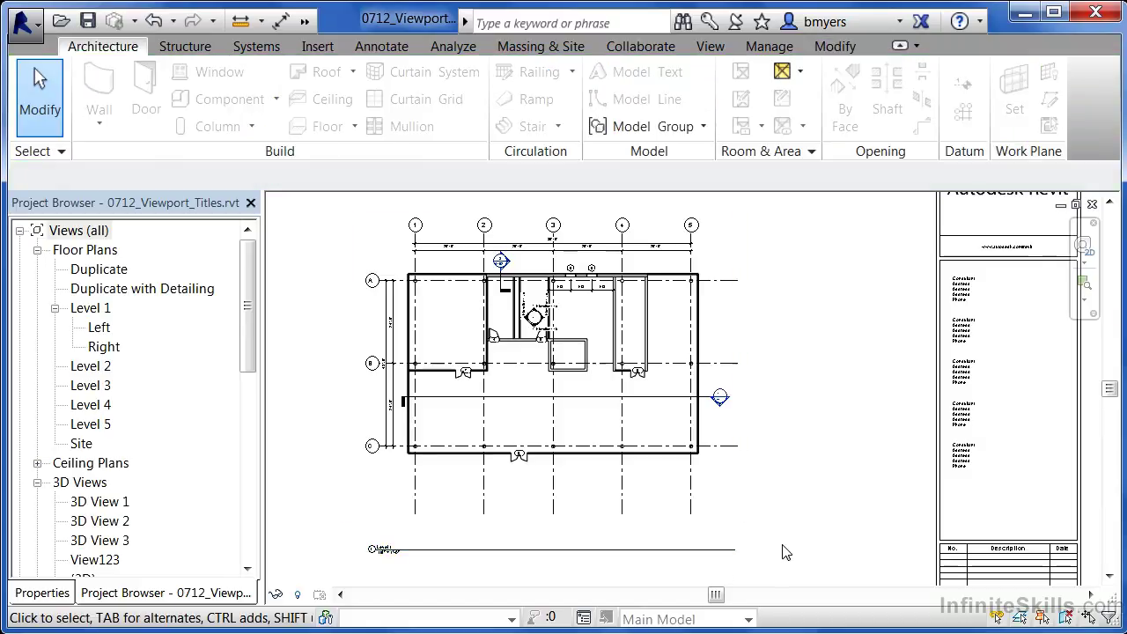
- Rename the floor plan's view title to First Floor, including the corresponding level and views, and expand the Ceiling Plans list
{"action": "scroll", "coordinate": [368, 566], "scroll_direction": "up", "scroll_amount": 5}
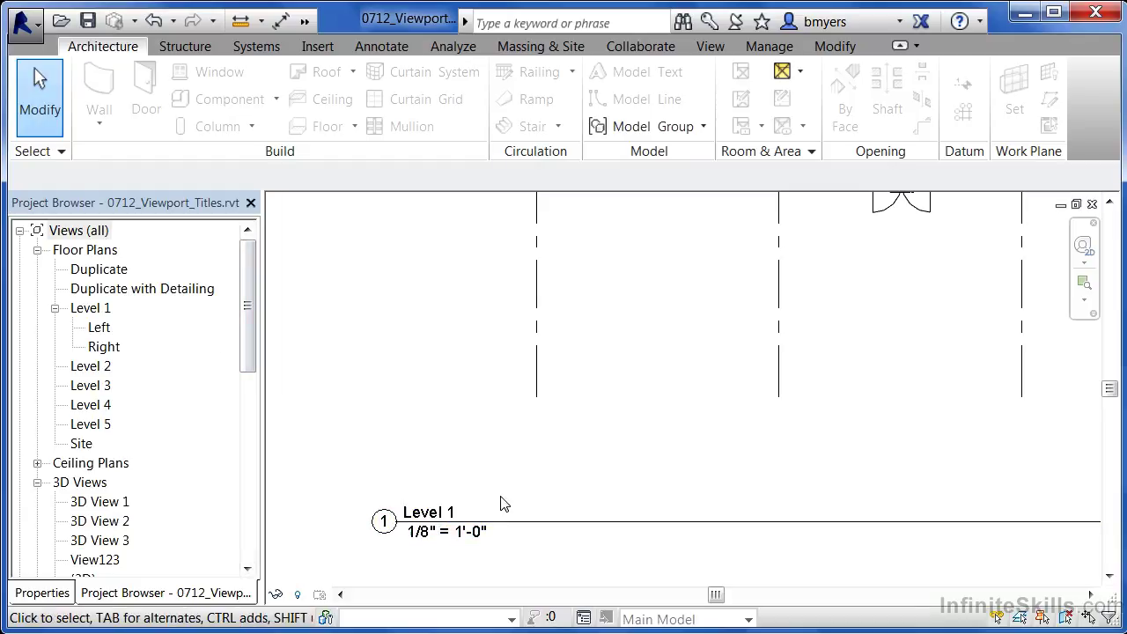
{"action": "left_click", "coordinate": [483, 514]}
{"action": "left_click", "coordinate": [539, 398]}
{"action": "left_click", "coordinate": [429, 513]}
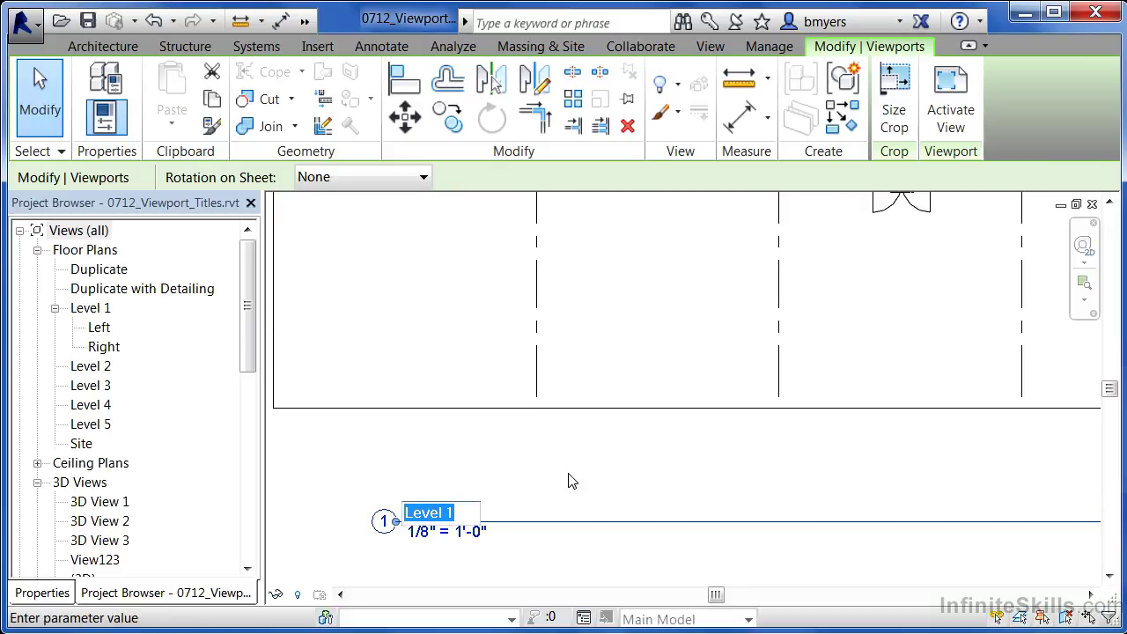
{"action": "type", "text": "First Floor"}
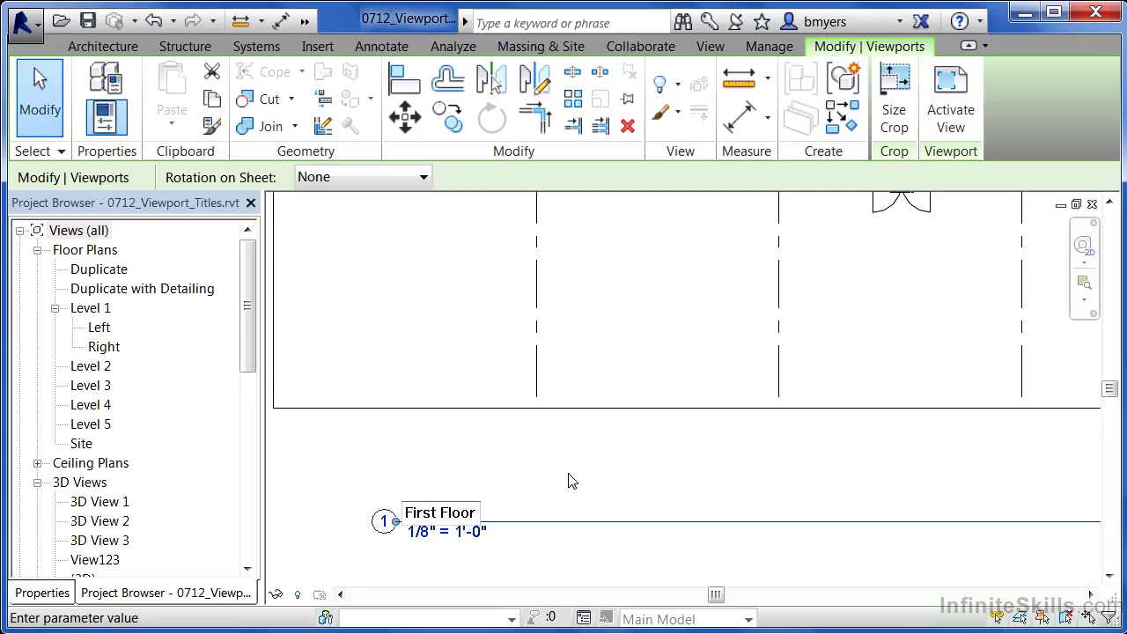
{"action": "key", "text": "Return"}
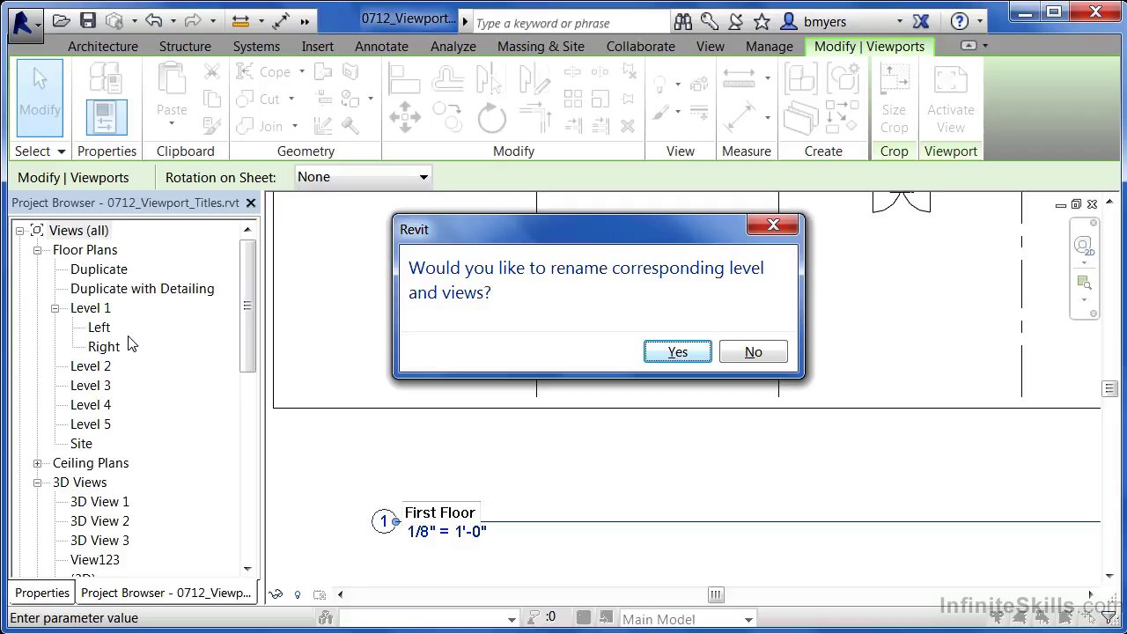
{"action": "left_click", "coordinate": [678, 352]}
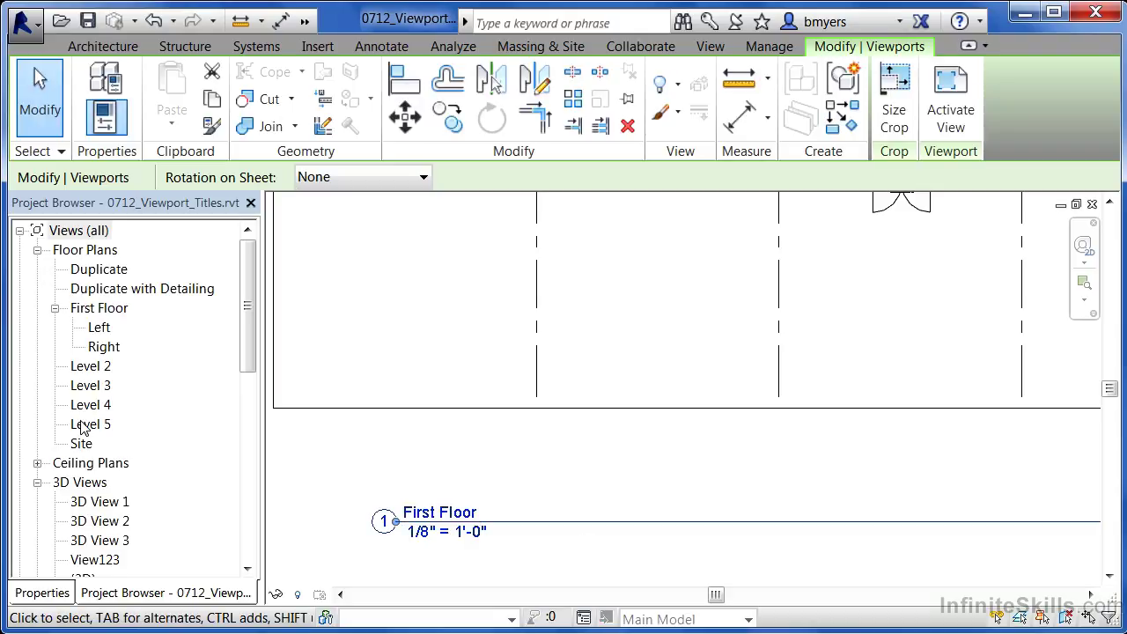
{"action": "left_click", "coordinate": [37, 464]}
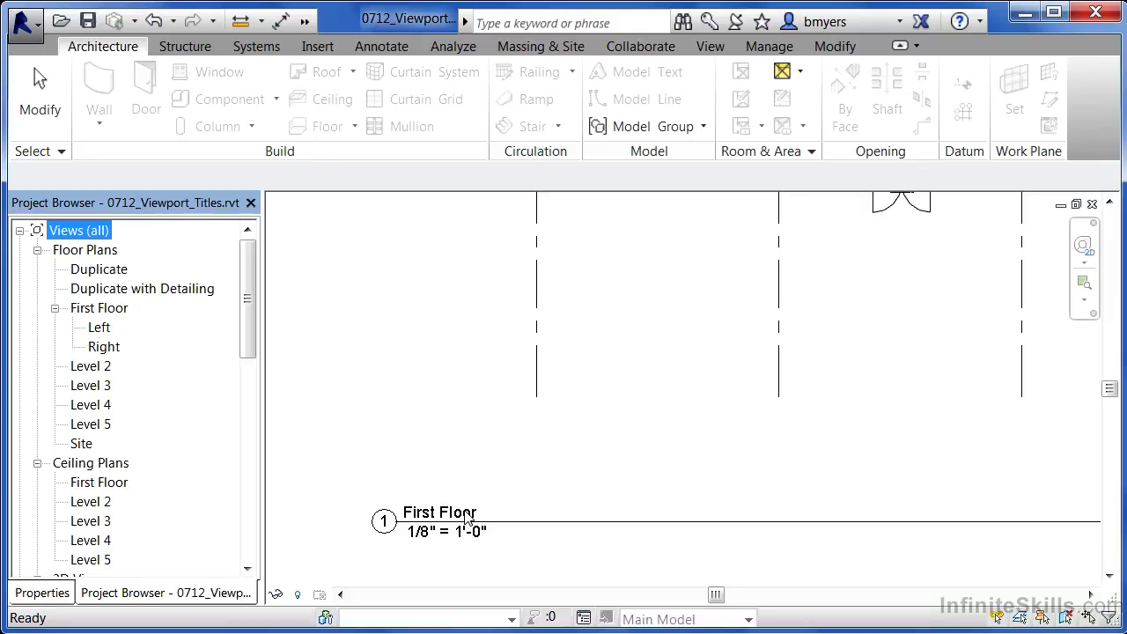
- Set the floor plan viewport's Title on Sheet to First Floor Plan and check the view's name in the project views list
{"action": "left_click", "coordinate": [548, 377]}
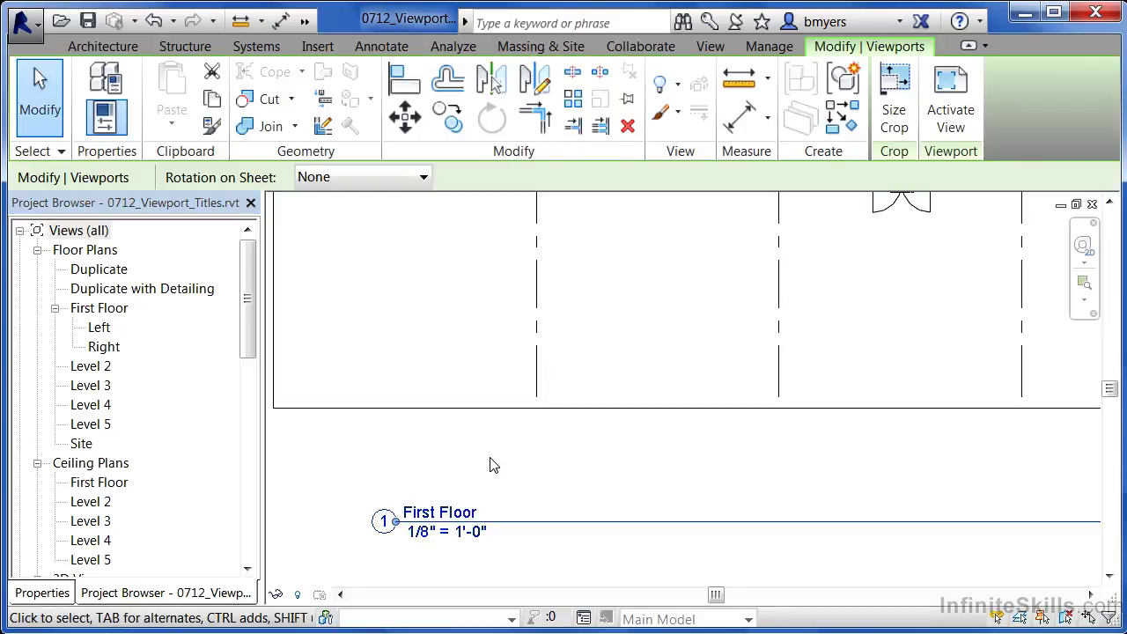
{"action": "left_click", "coordinate": [59, 597]}
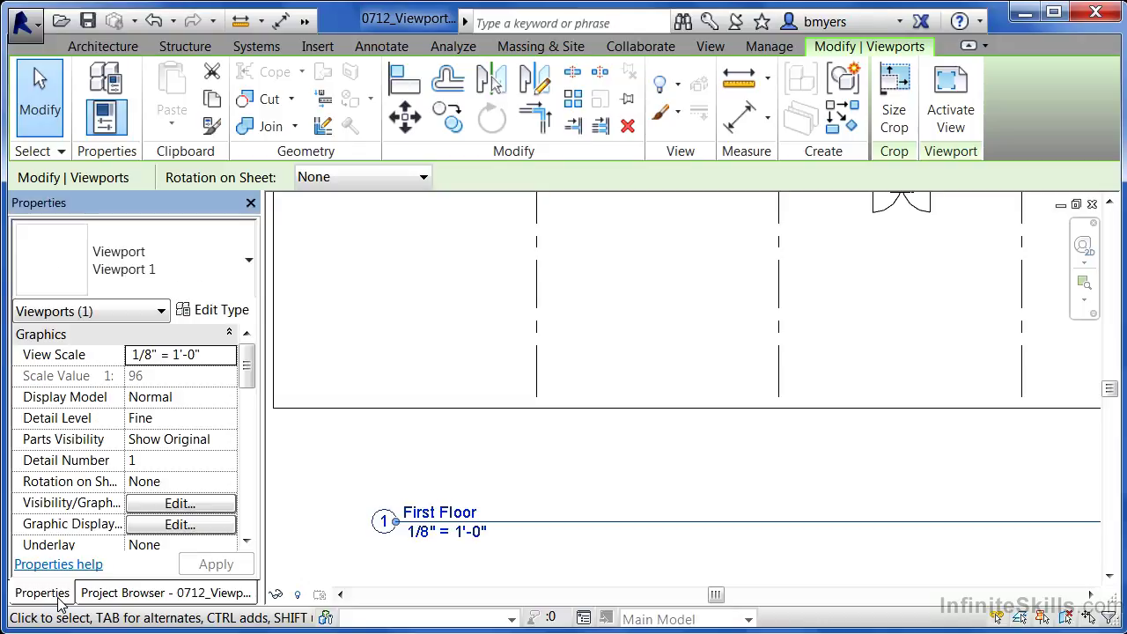
{"action": "left_click_drag", "start_coordinate": [248, 368], "coordinate": [261, 456]}
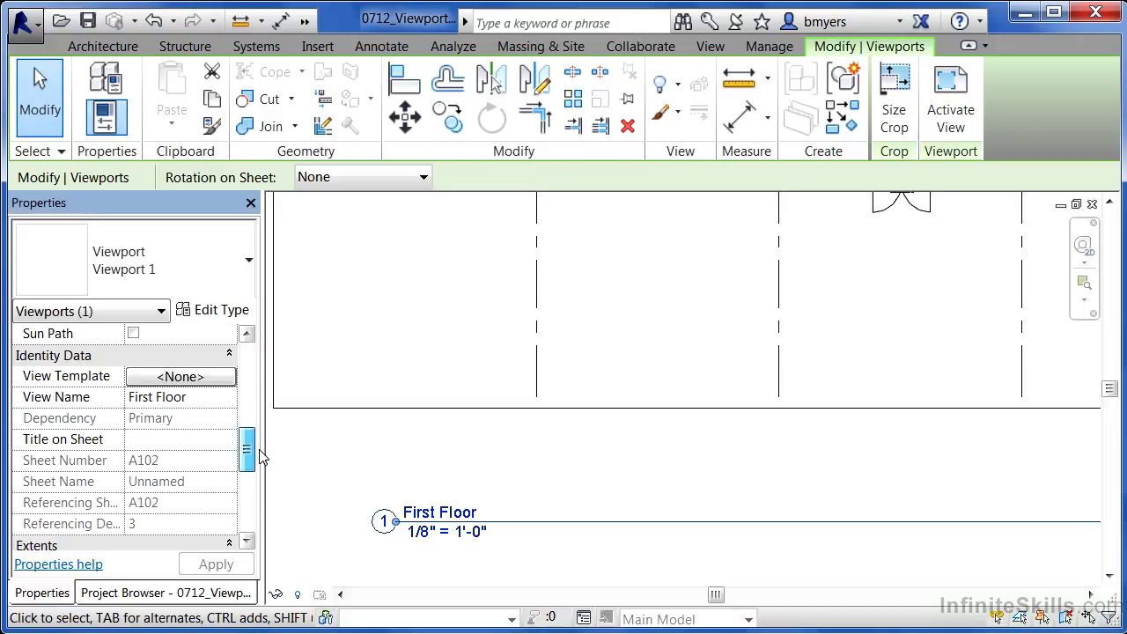
{"action": "left_click_drag", "start_coordinate": [261, 456], "coordinate": [262, 470]}
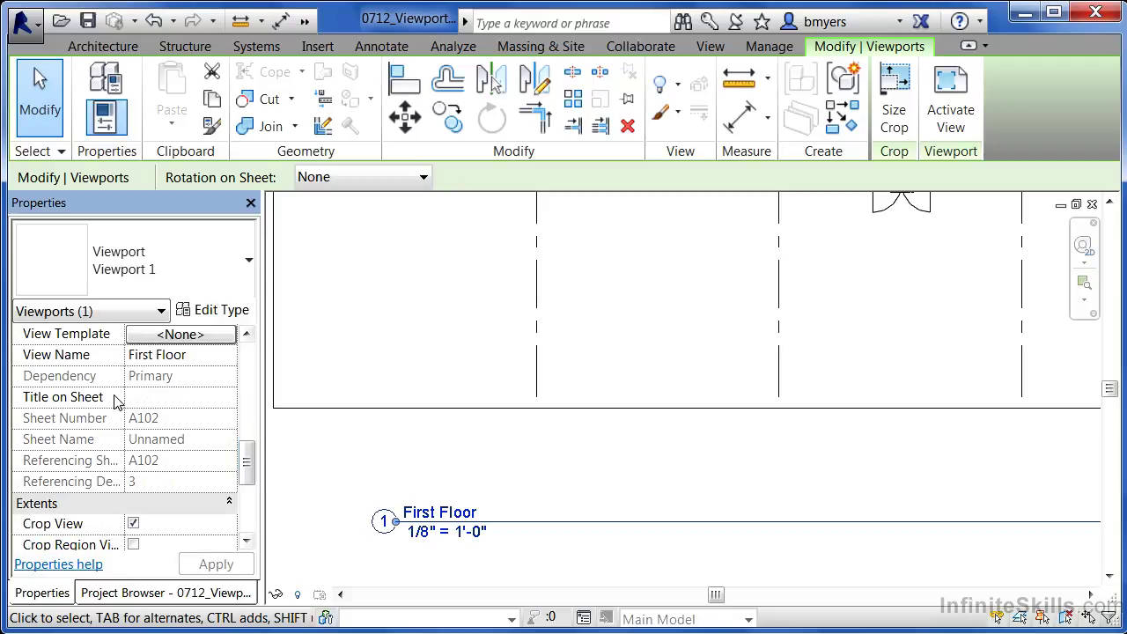
{"action": "left_click", "coordinate": [144, 398]}
{"action": "type", "text": "First Floor Plan"}
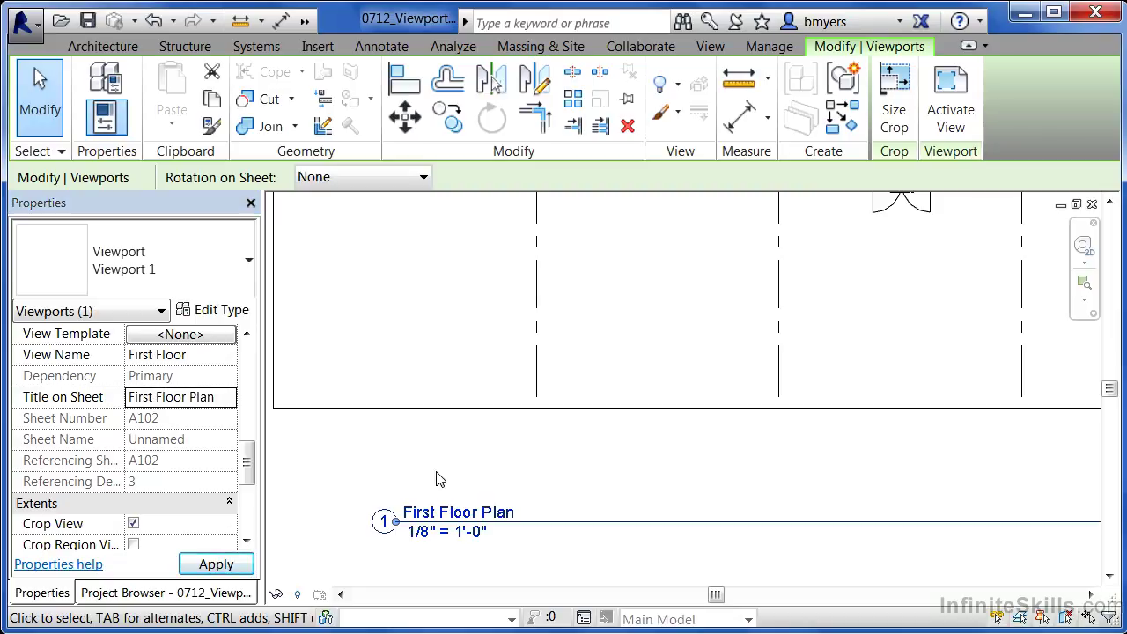
{"action": "key", "text": "Return"}
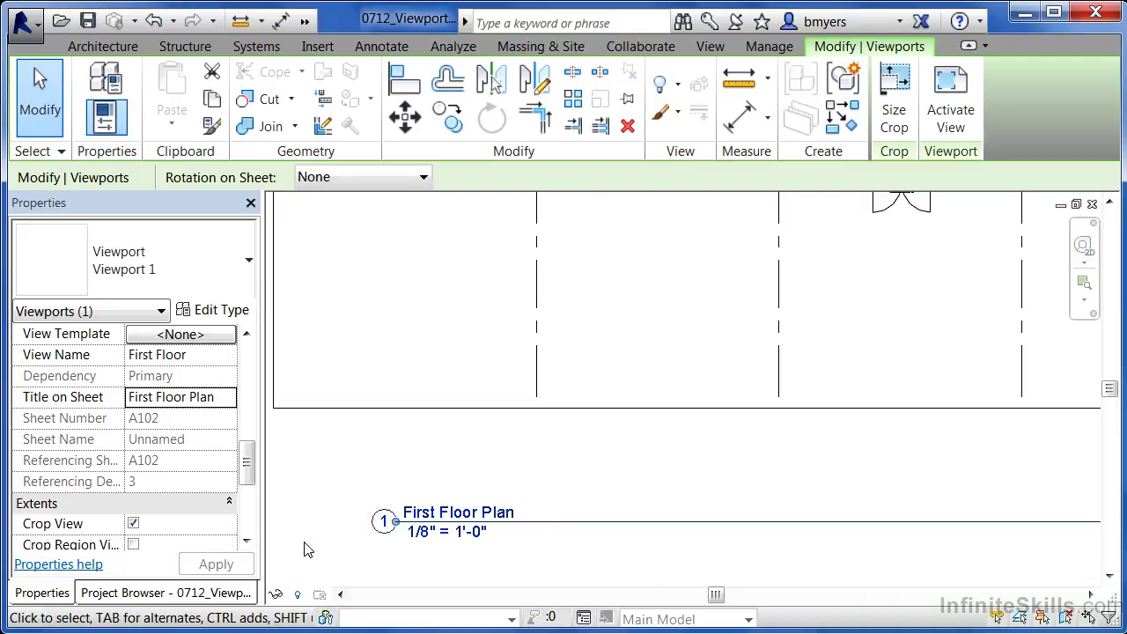
{"action": "left_click", "coordinate": [196, 593]}
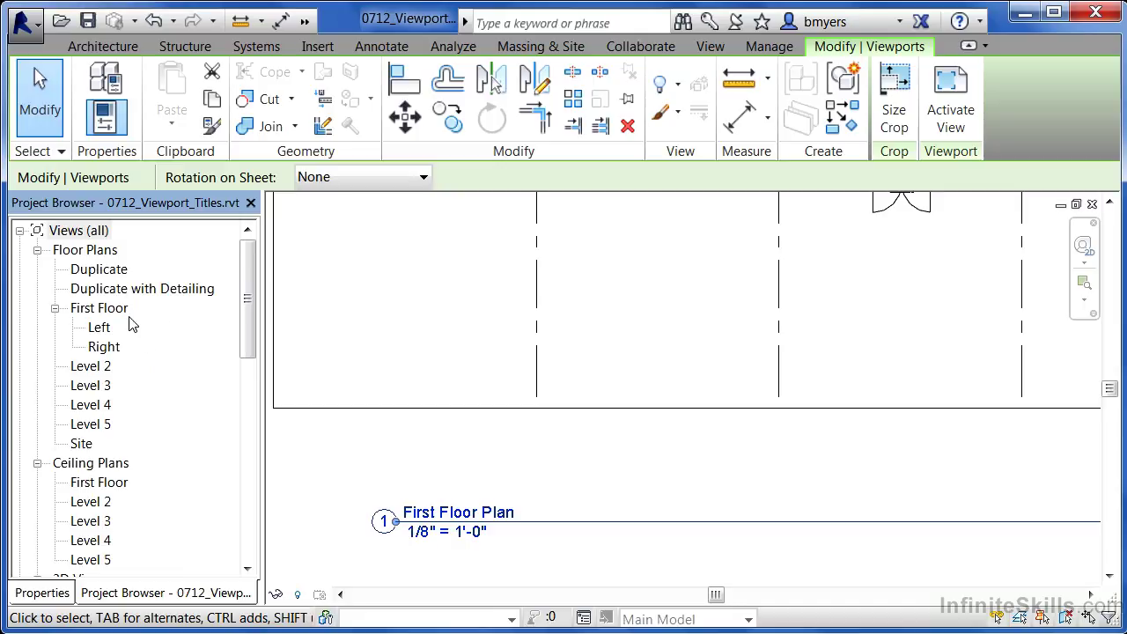
{"action": "left_click", "coordinate": [43, 593]}
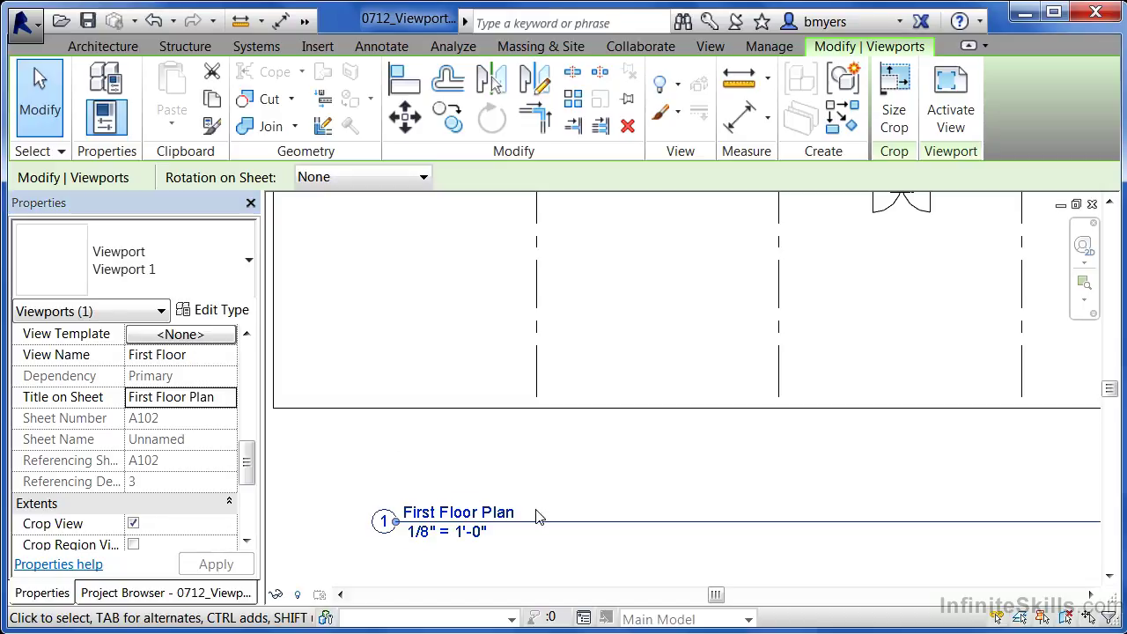
{"action": "left_click", "coordinate": [540, 553]}
- Move the floor plan viewport with its title toward the sheet's center, and back to the upper right of the drawing area
{"action": "scroll", "coordinate": [393, 465], "scroll_direction": "down", "scroll_amount": 3}
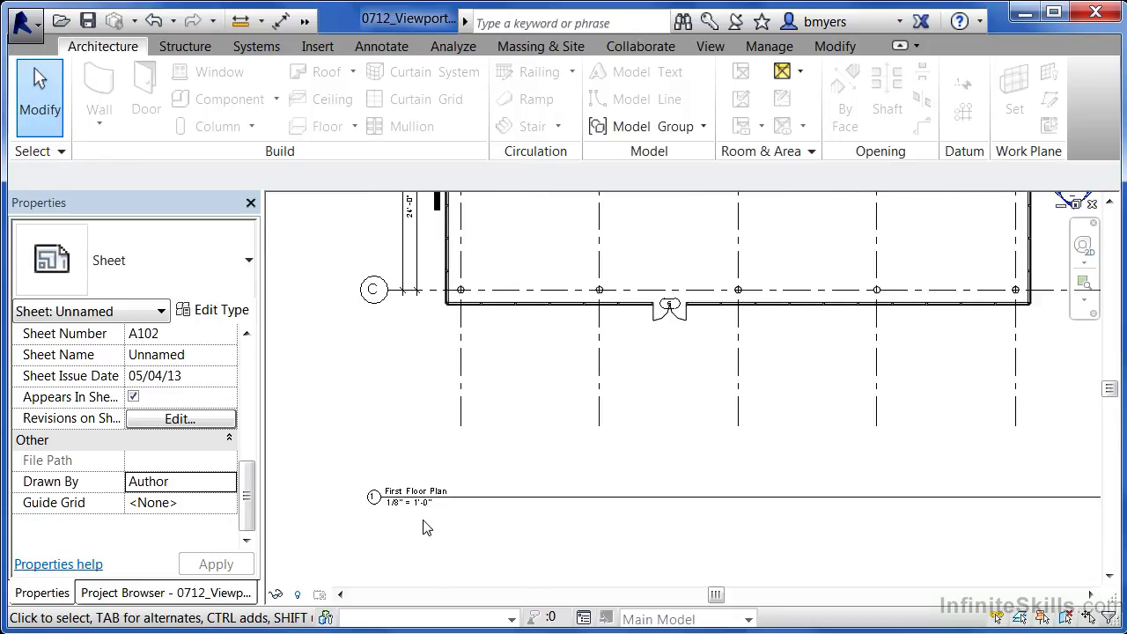
{"action": "scroll", "coordinate": [440, 511], "scroll_direction": "down", "scroll_amount": 5}
{"action": "middle_click_drag", "start_coordinate": [440, 530], "coordinate": [531, 448]}
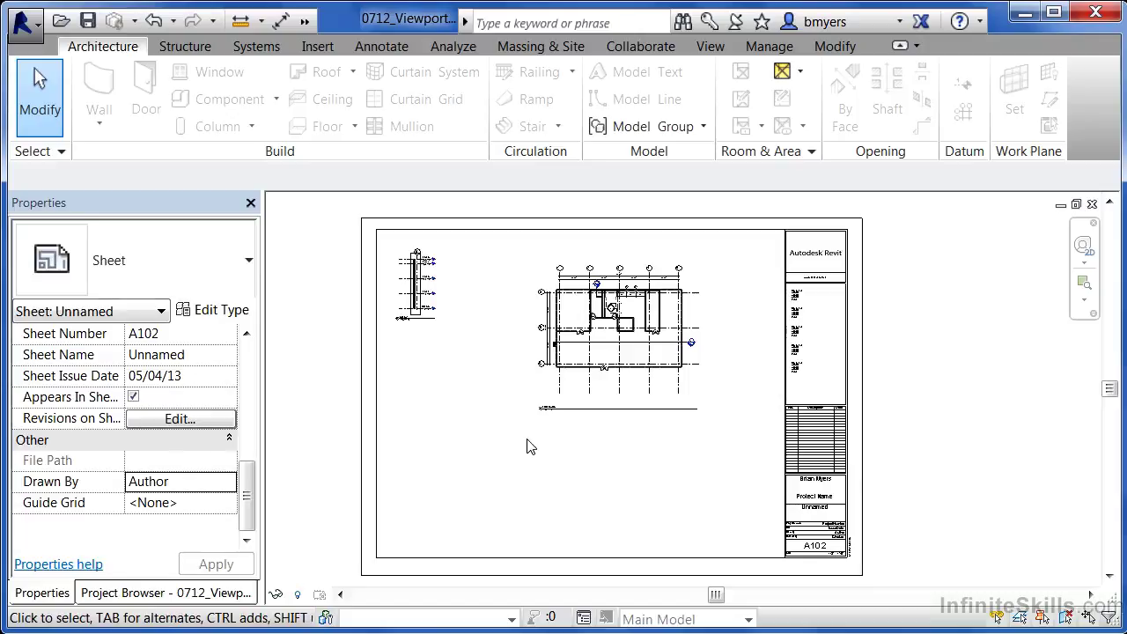
{"action": "left_click", "coordinate": [606, 348]}
{"action": "left_click_drag", "start_coordinate": [602, 342], "coordinate": [548, 408]}
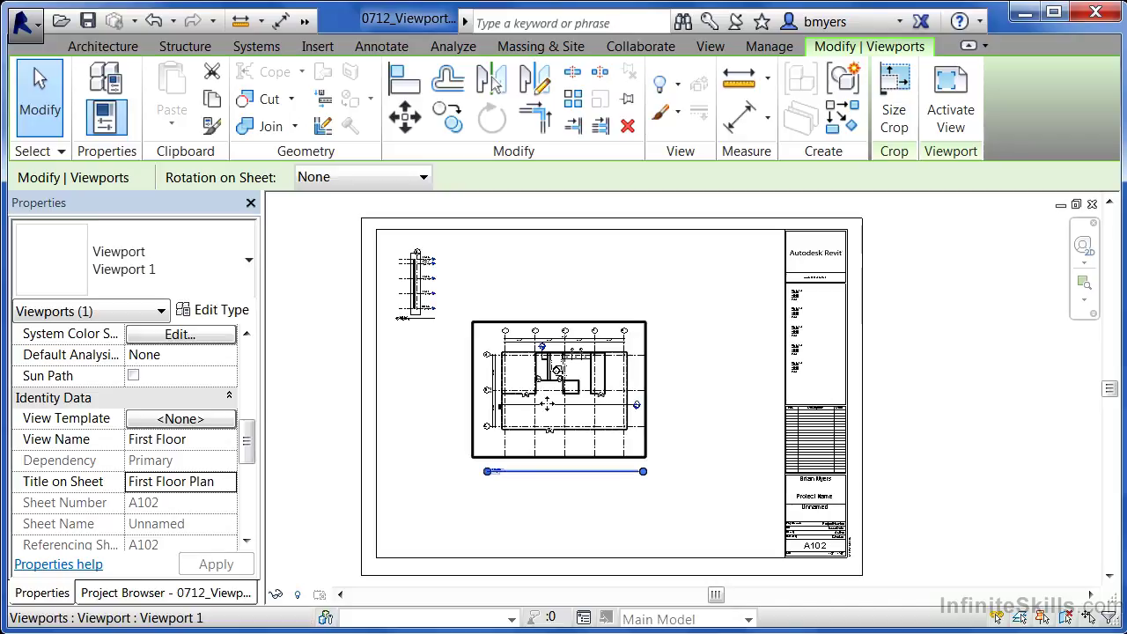
{"action": "left_click_drag", "start_coordinate": [549, 407], "coordinate": [639, 342]}
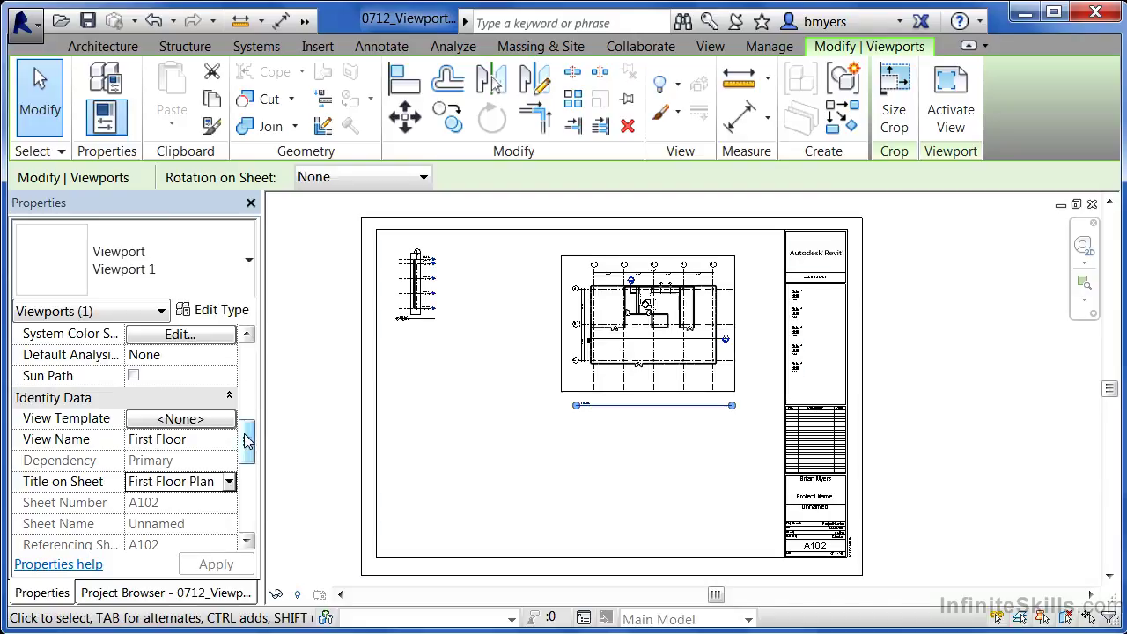
- Set the floor plan viewport's View Scale to 1/4" = 1'-0"
{"action": "left_click_drag", "start_coordinate": [246, 441], "coordinate": [247, 360]}
{"action": "left_click", "coordinate": [221, 358]}
{"action": "left_click", "coordinate": [228, 354]}
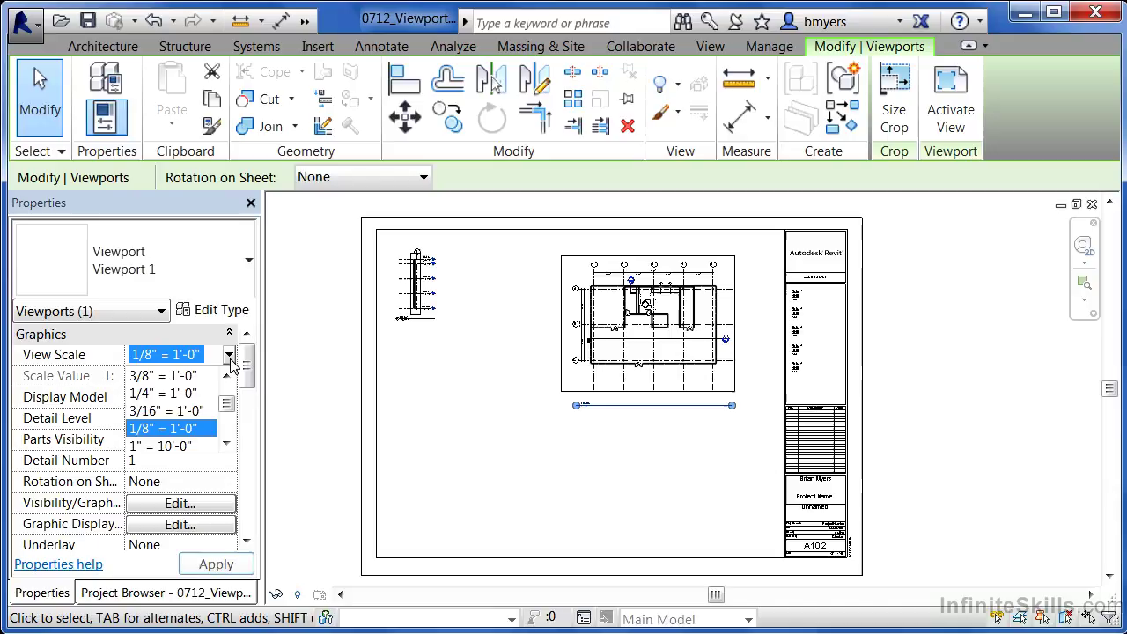
{"action": "left_click", "coordinate": [170, 396]}
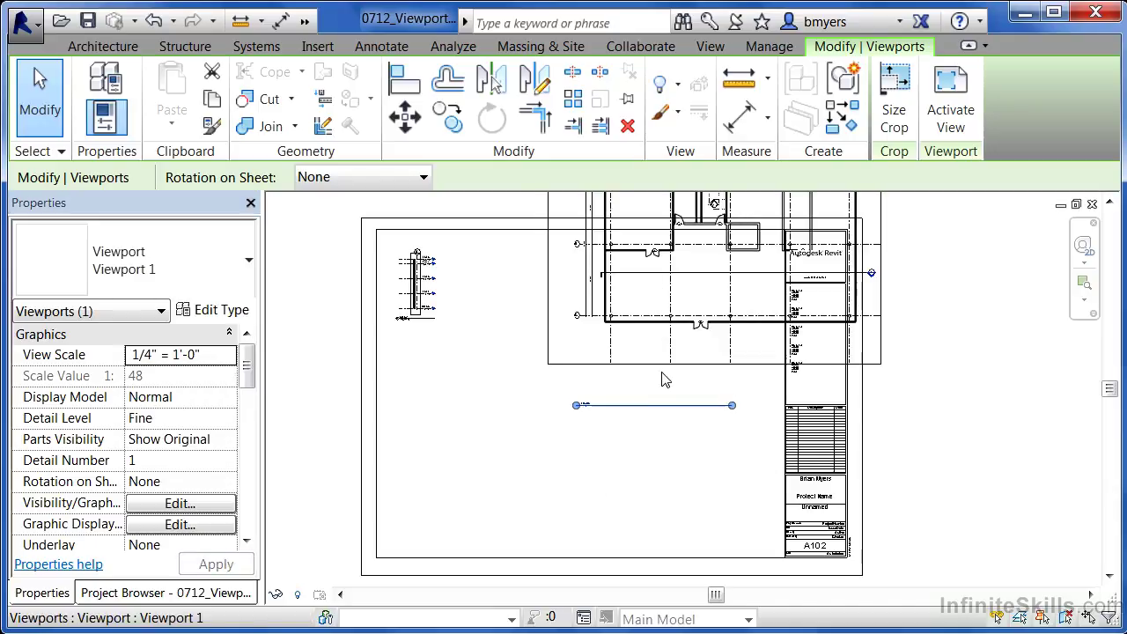
- Move the enlarged floor plan viewport down and left so it fits inside the sheet border, clear of the title block
{"action": "left_click_drag", "start_coordinate": [640, 294], "coordinate": [533, 426]}
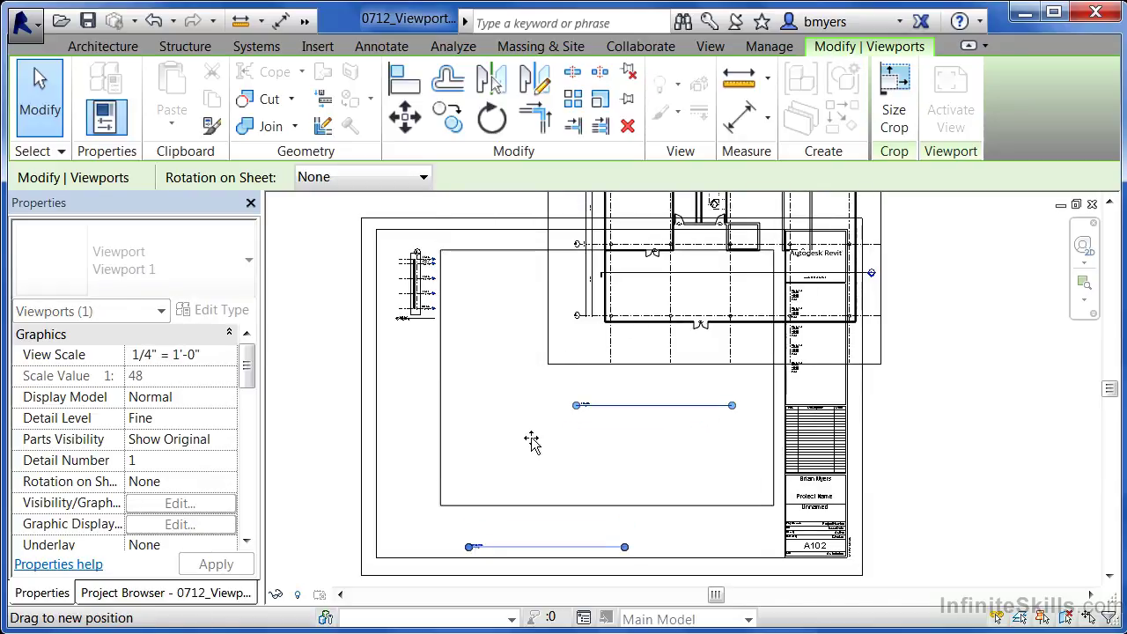
{"action": "mouse_move", "coordinate": [531, 442]}
{"action": "left_mouse_down"}
{"action": "mouse_move", "coordinate": [526, 450]}
{"action": "mouse_move", "coordinate": [535, 445]}
{"action": "left_mouse_up"}
{"action": "left_click", "coordinate": [947, 543]}
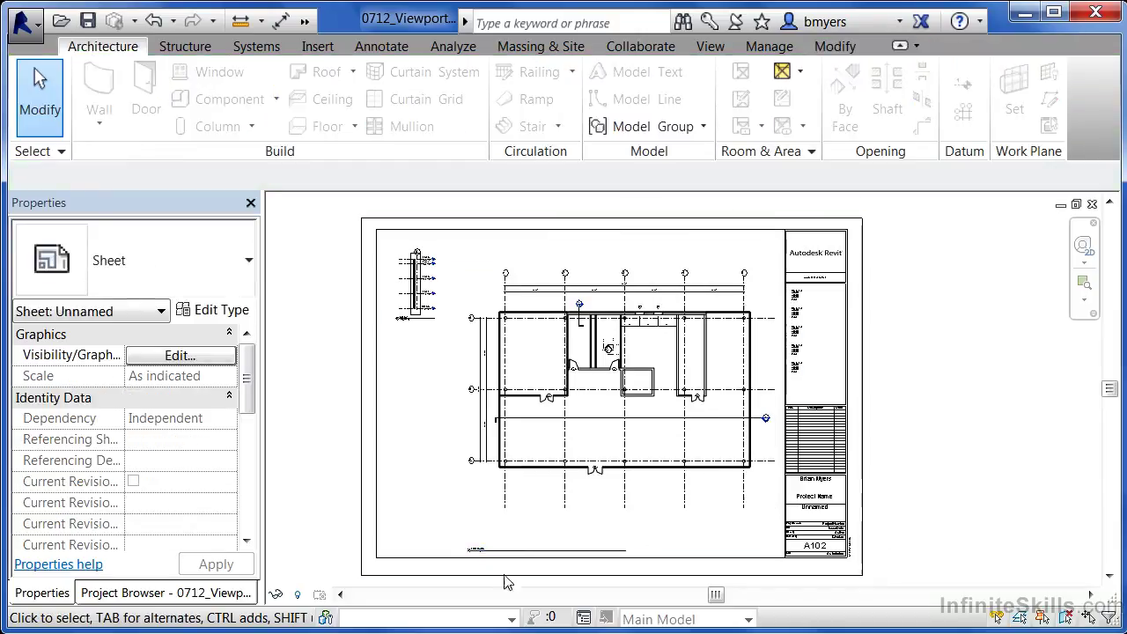
- Move the First Floor Plan title up and right to just below the plan's grid lines
{"action": "scroll", "coordinate": [506, 579], "scroll_direction": "up", "scroll_amount": 5}
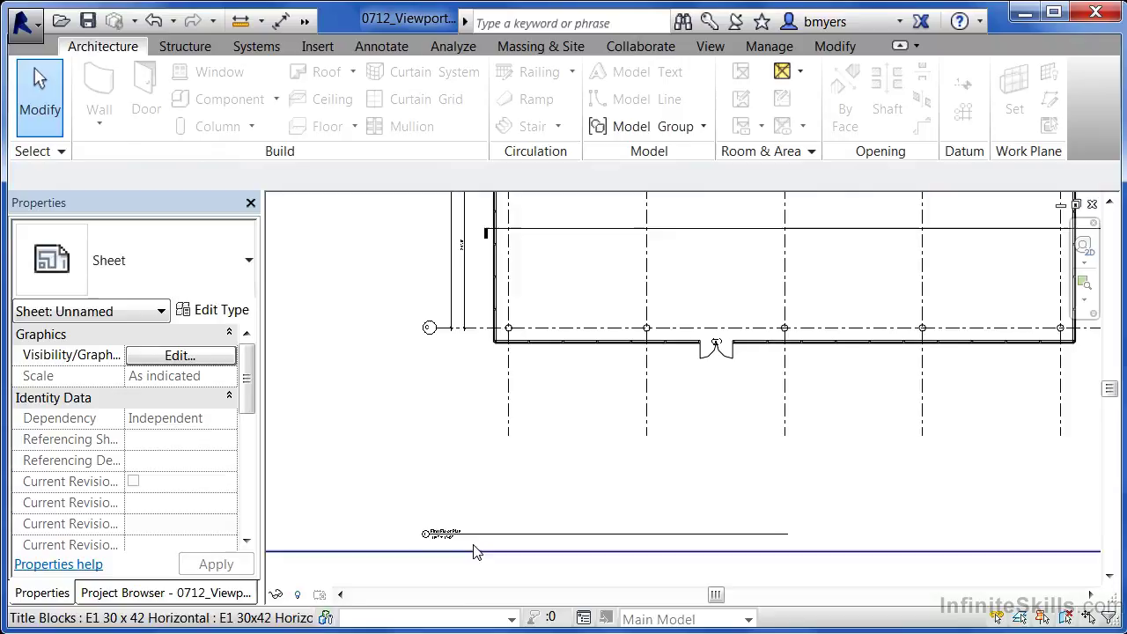
{"action": "left_click", "coordinate": [489, 531]}
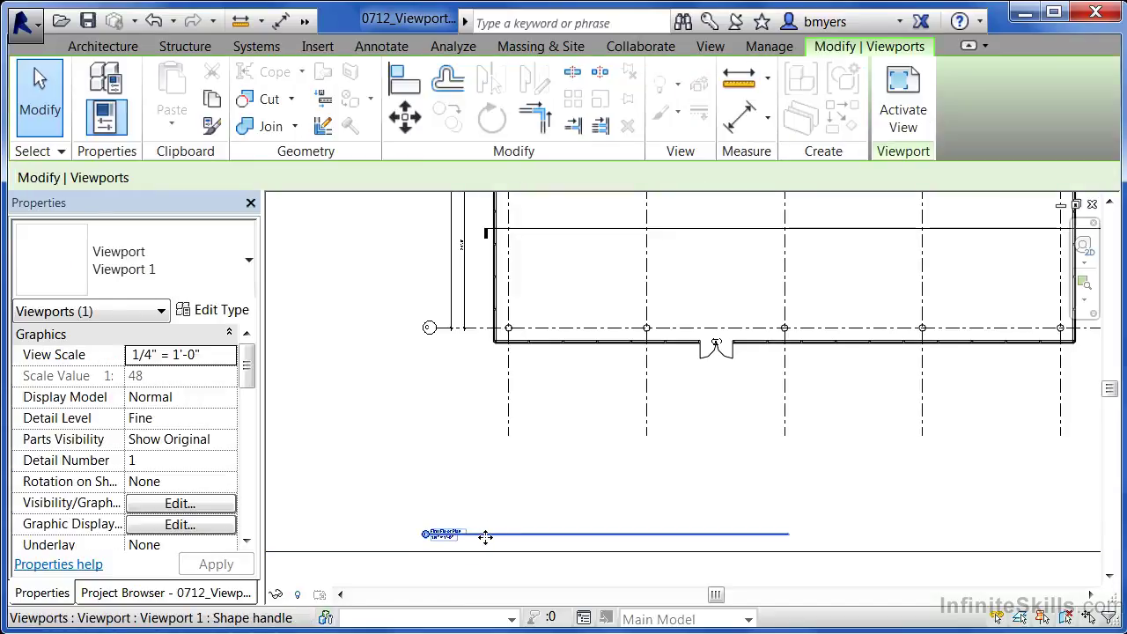
{"action": "left_click_drag", "start_coordinate": [490, 534], "coordinate": [569, 461]}
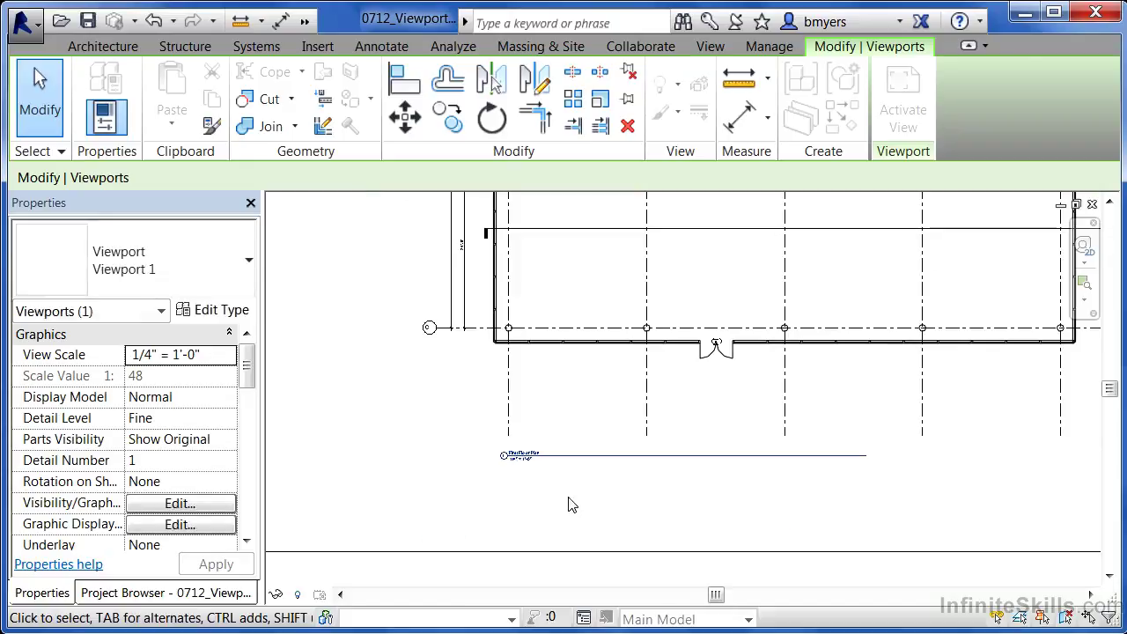
{"action": "left_click", "coordinate": [567, 518]}
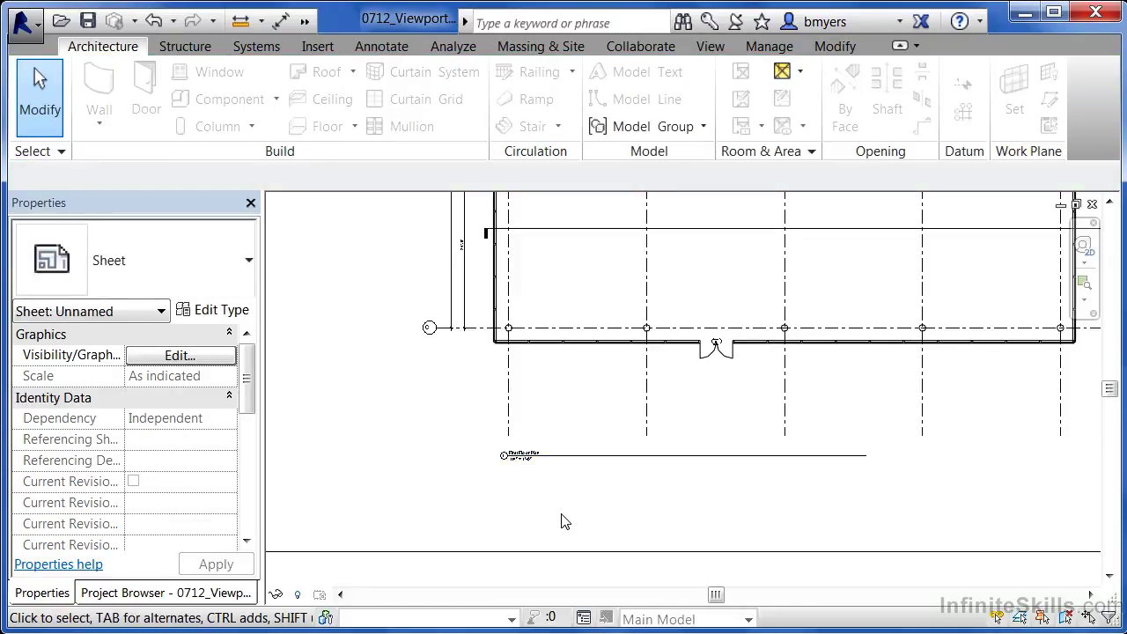
{"action": "scroll", "coordinate": [549, 505], "scroll_direction": "down", "scroll_amount": 5}
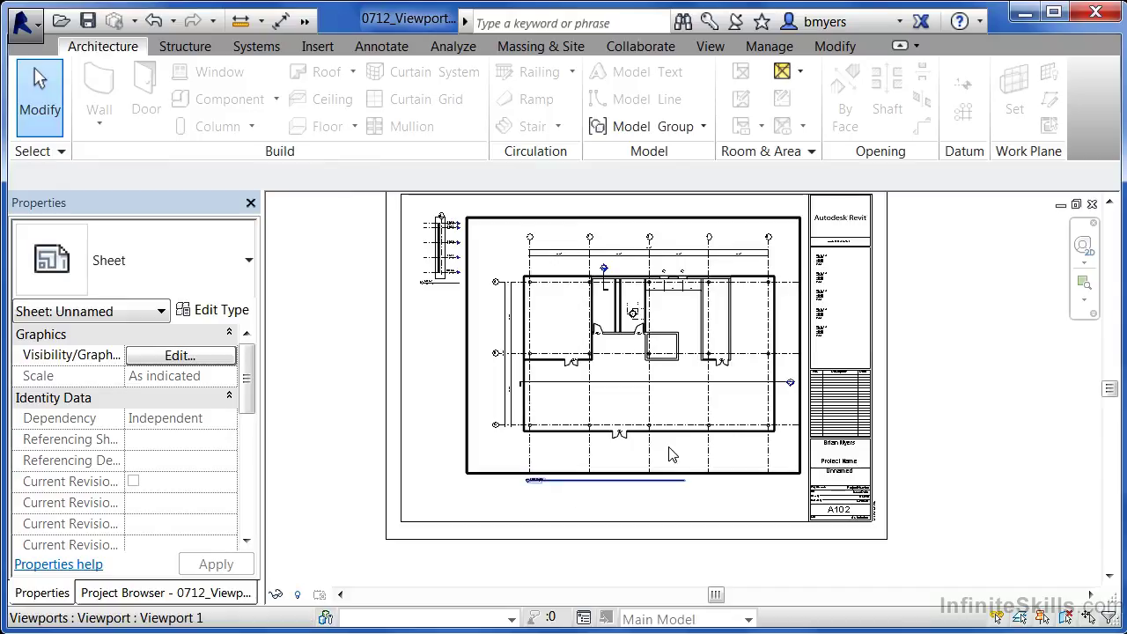
{"action": "middle_click_drag", "start_coordinate": [704, 449], "coordinate": [672, 460]}
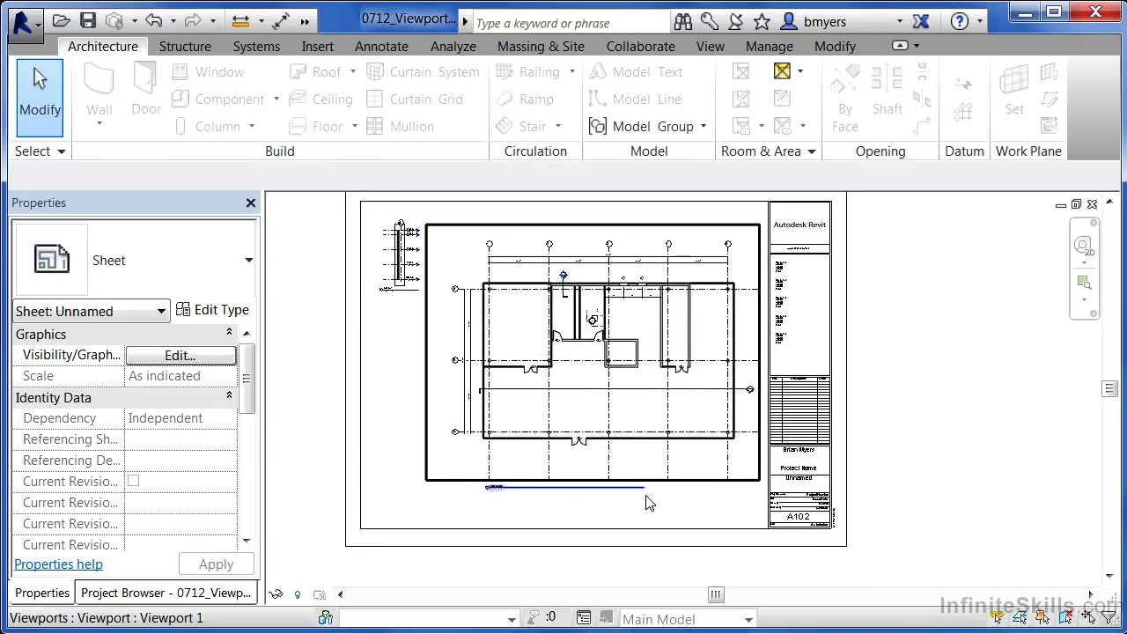